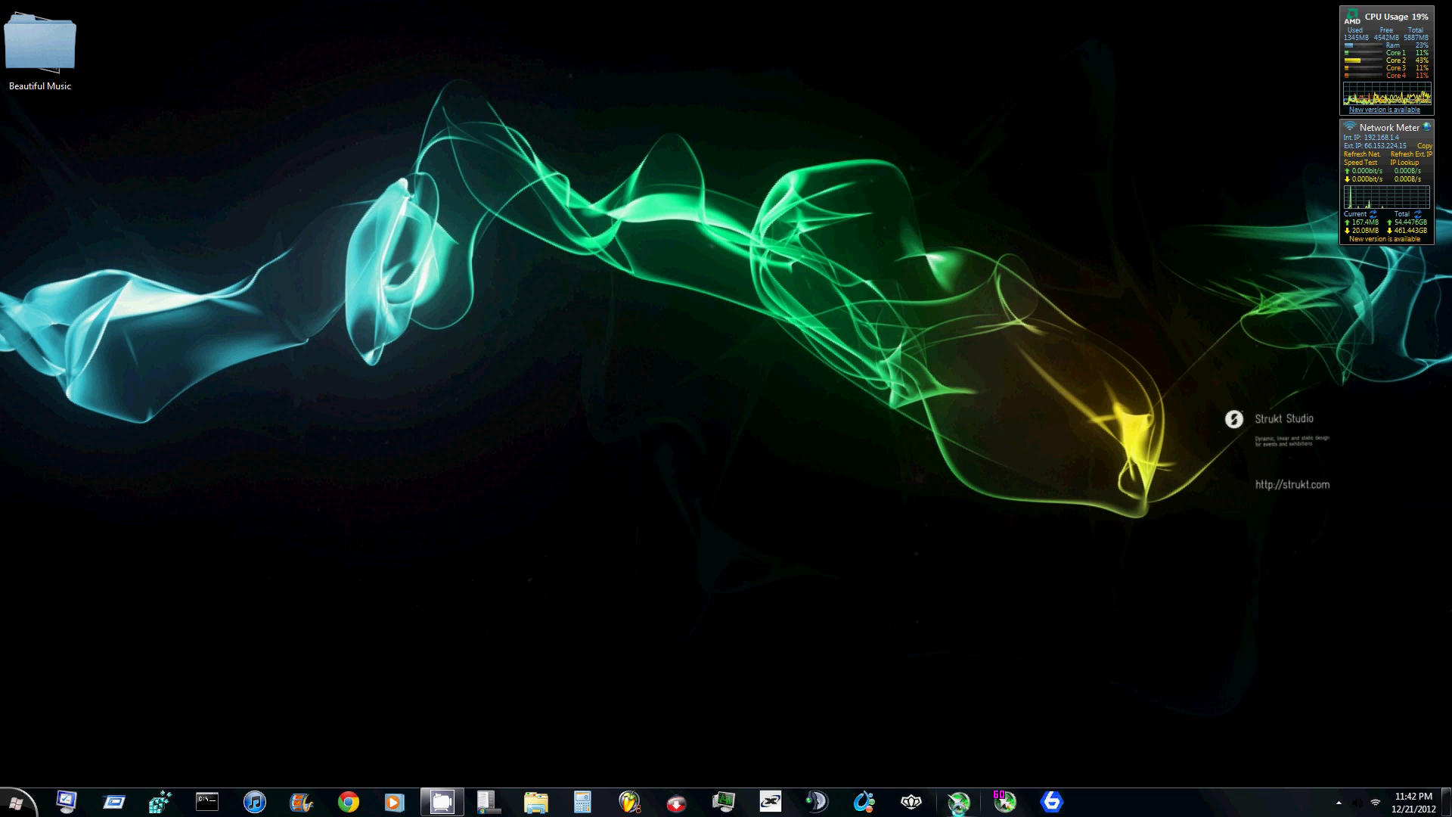
- Launch MSI Afterburner from the taskbar and move its window toward the screen centre
{"action": "left_click", "coordinate": [959, 802]}
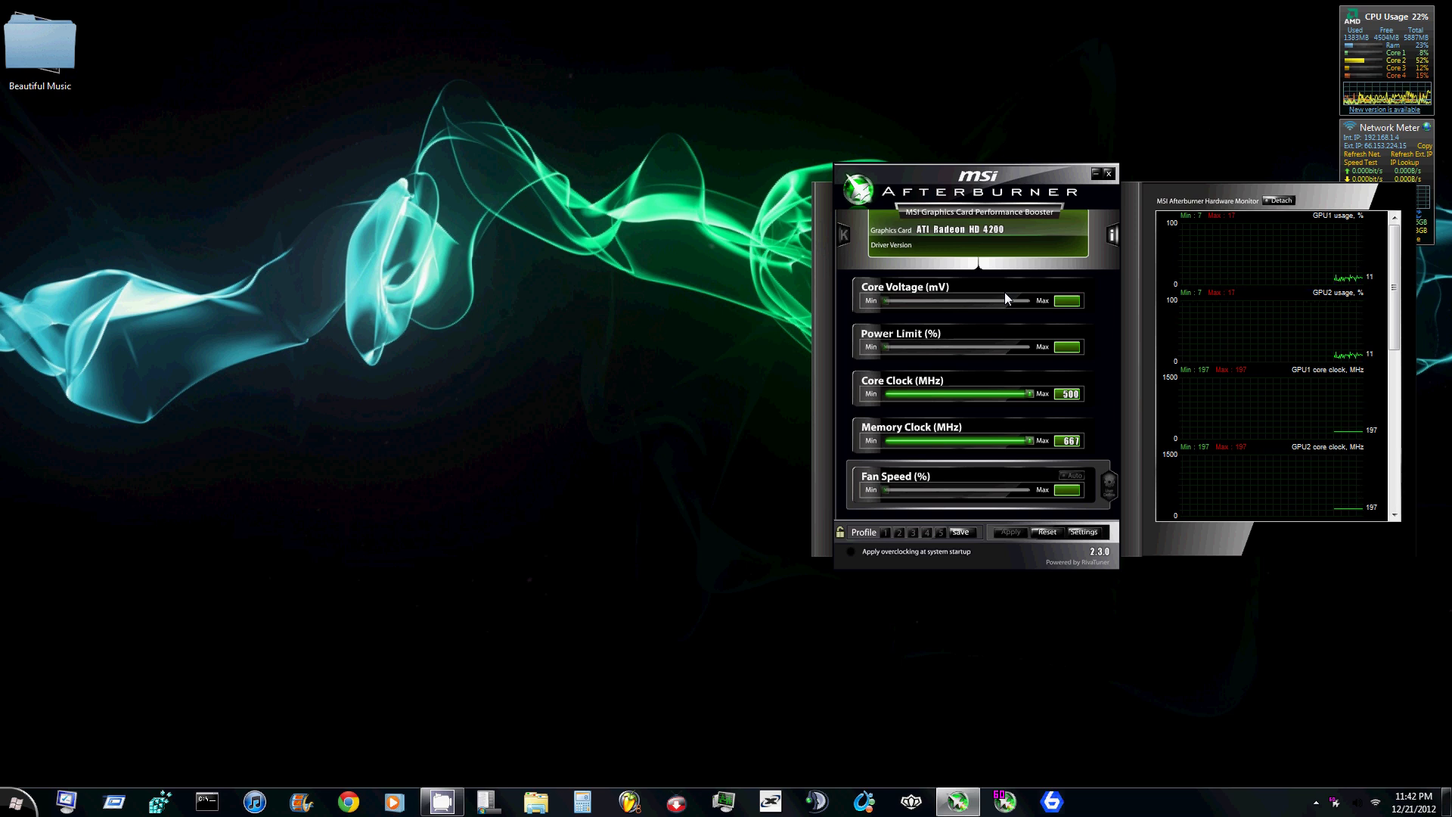
{"action": "left_click_drag", "start_coordinate": [1036, 166], "coordinate": [733, 101]}
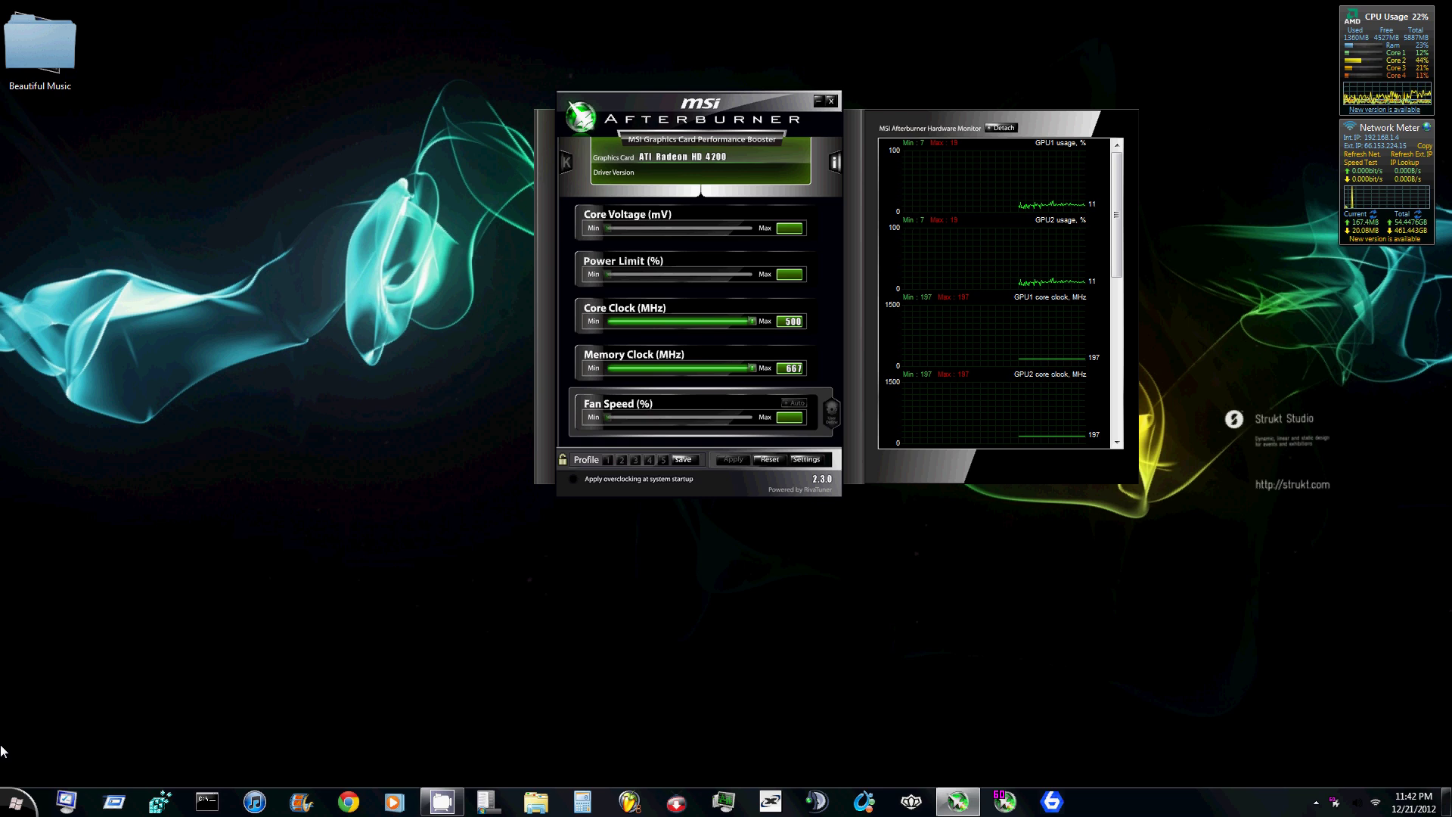
- Browse the MSI Afterburner folder under All Programs in the Start menu, then close the menu
{"action": "left_click", "coordinate": [17, 802]}
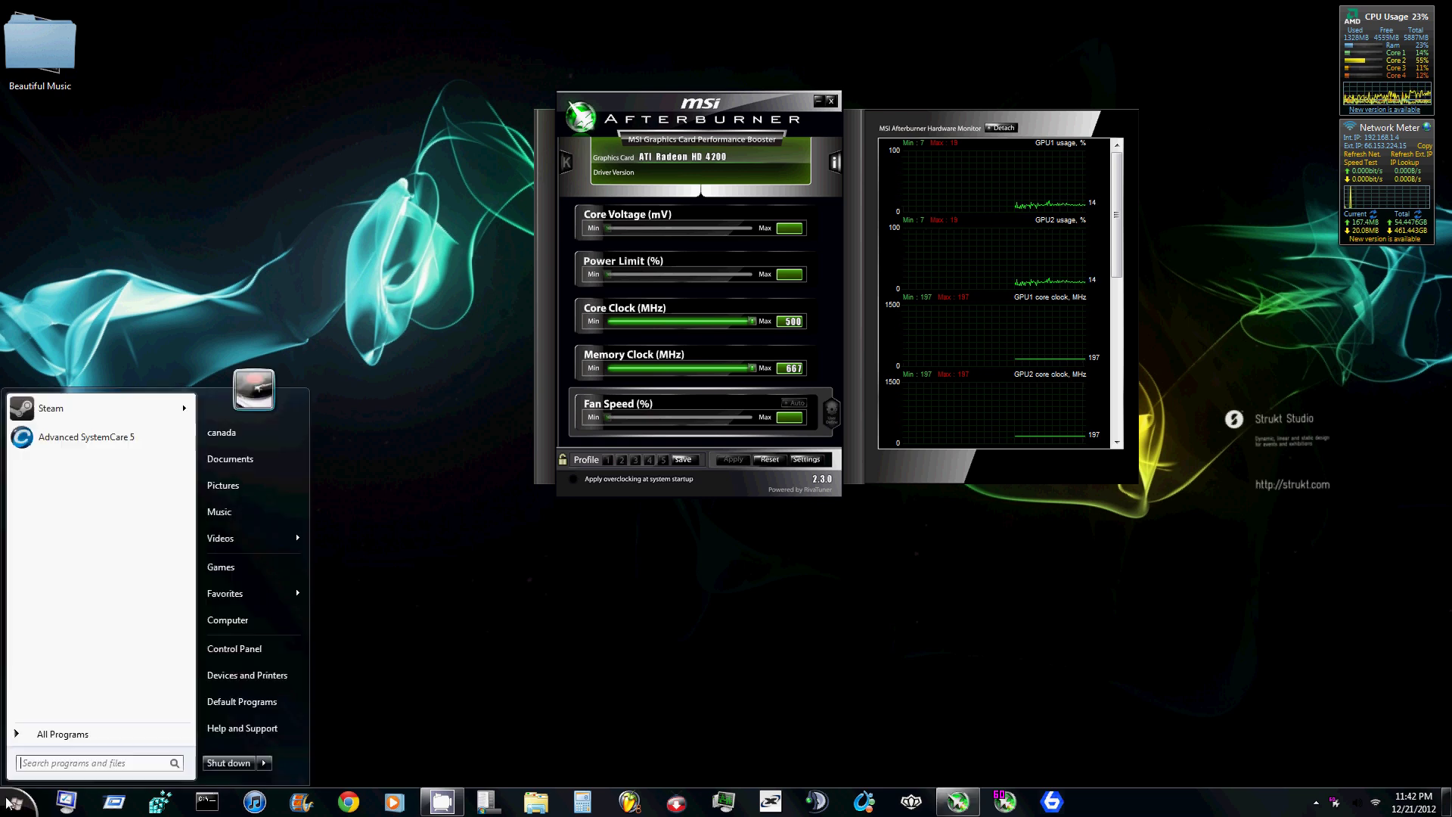
{"action": "left_click", "coordinate": [63, 741]}
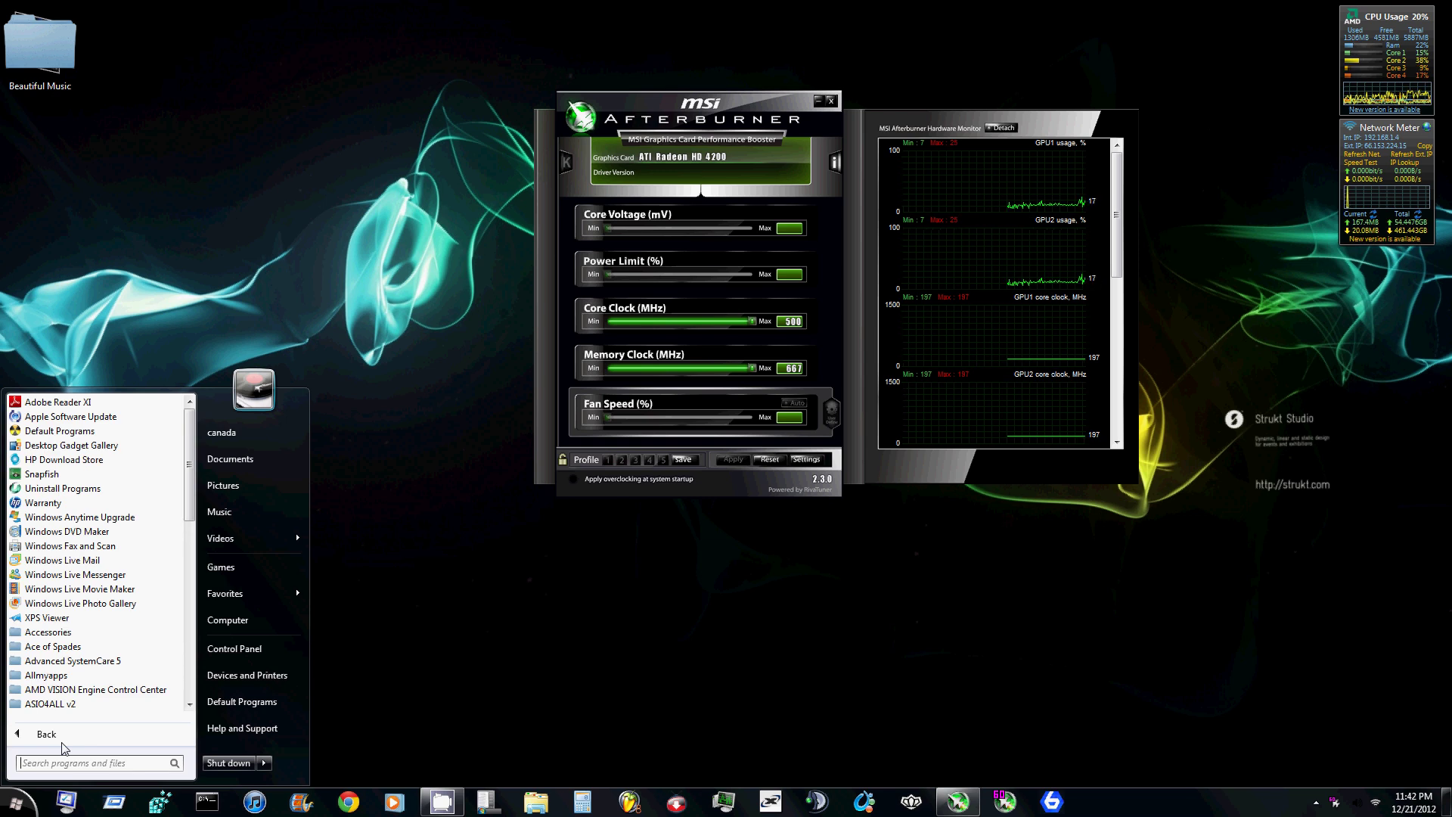
{"action": "scroll", "coordinate": [91, 660], "scroll_direction": "down", "scroll_amount": 6}
{"action": "scroll", "coordinate": [91, 661], "scroll_direction": "down", "scroll_amount": 1}
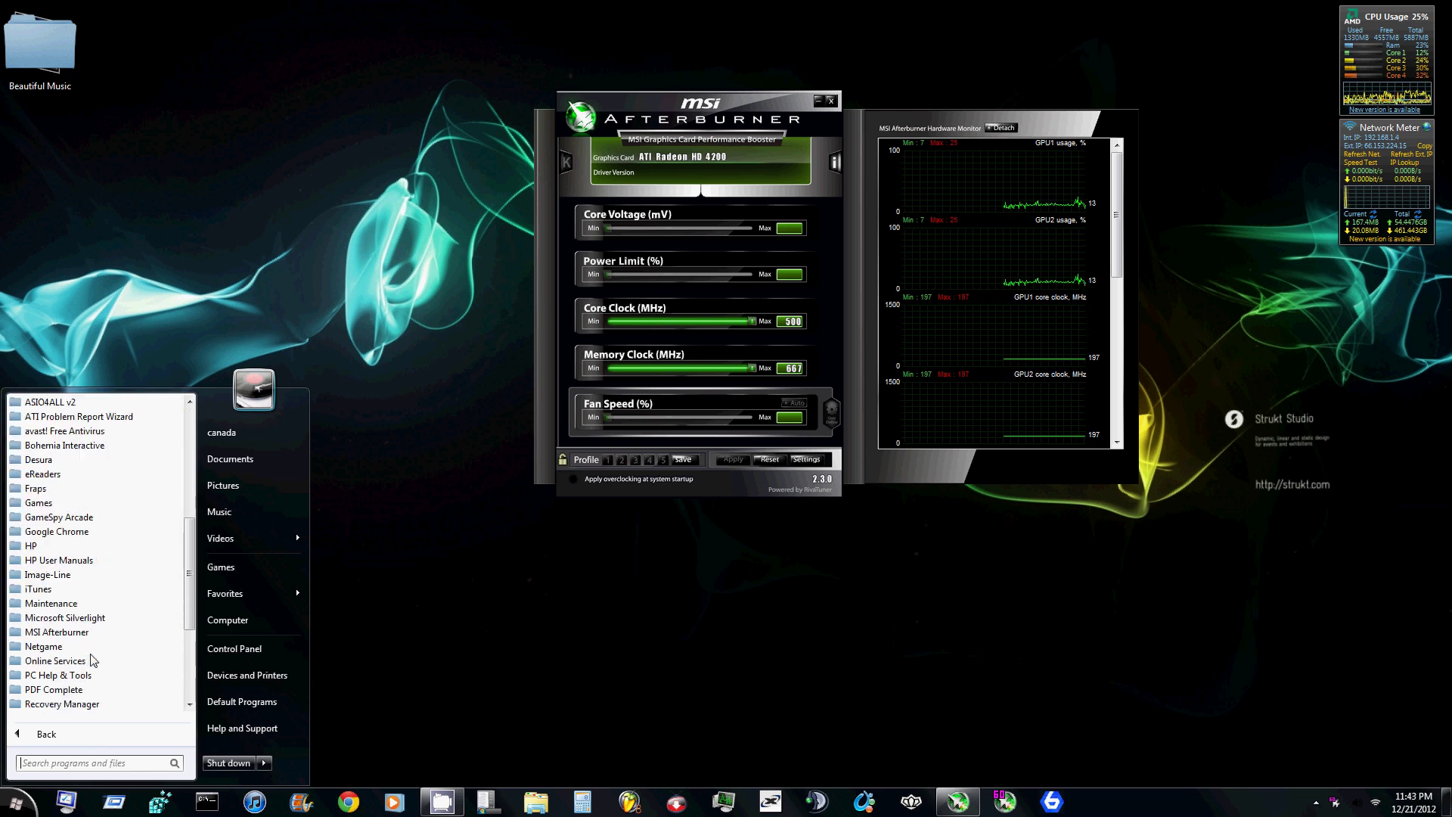
{"action": "left_click", "coordinate": [85, 633]}
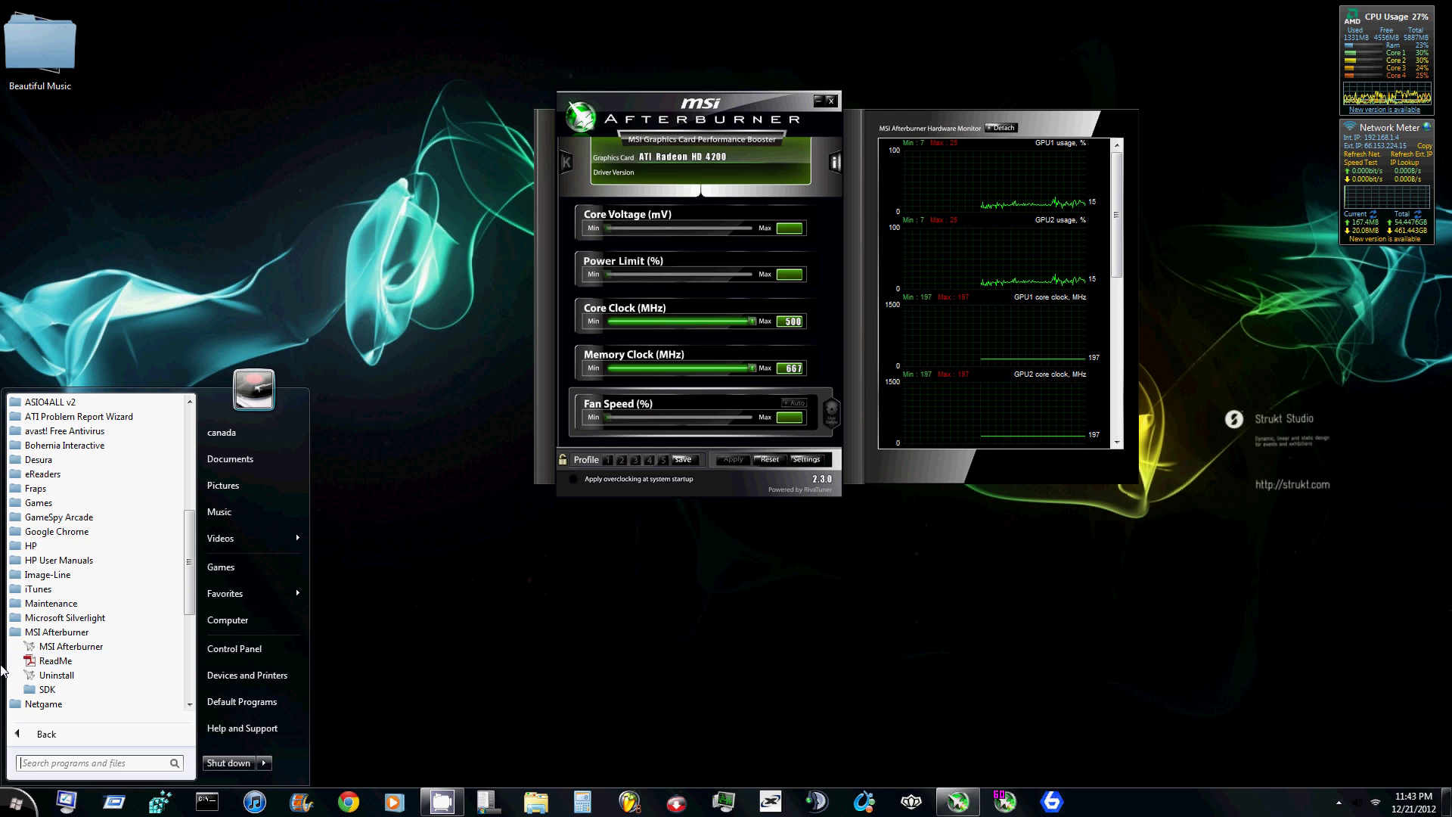
{"action": "left_click", "coordinate": [1002, 807]}
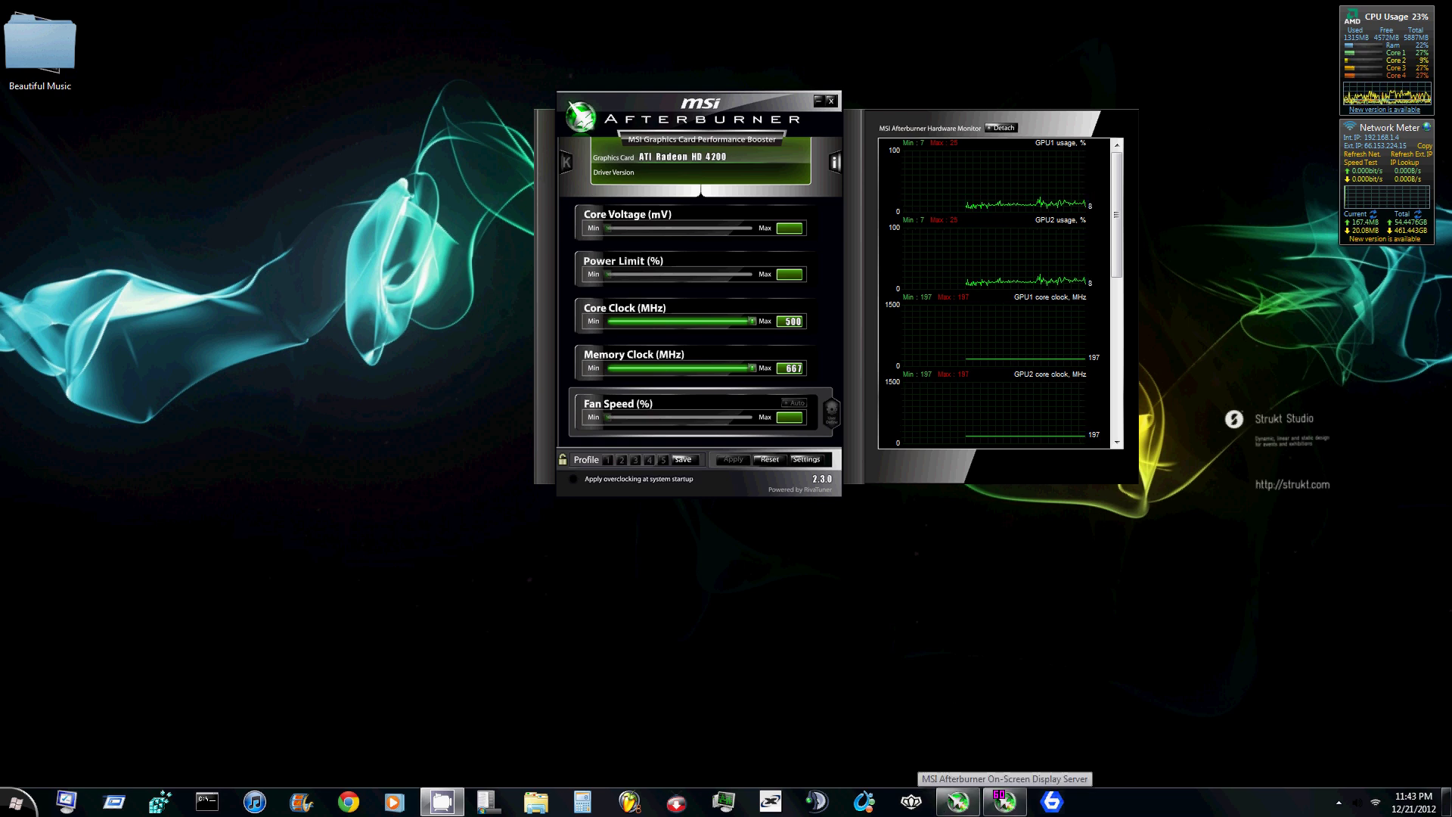
- Show the RivaTuner Statistics Server window from the tray and move it left, uncovering Afterburner's sliders
{"action": "left_click", "coordinate": [1339, 802]}
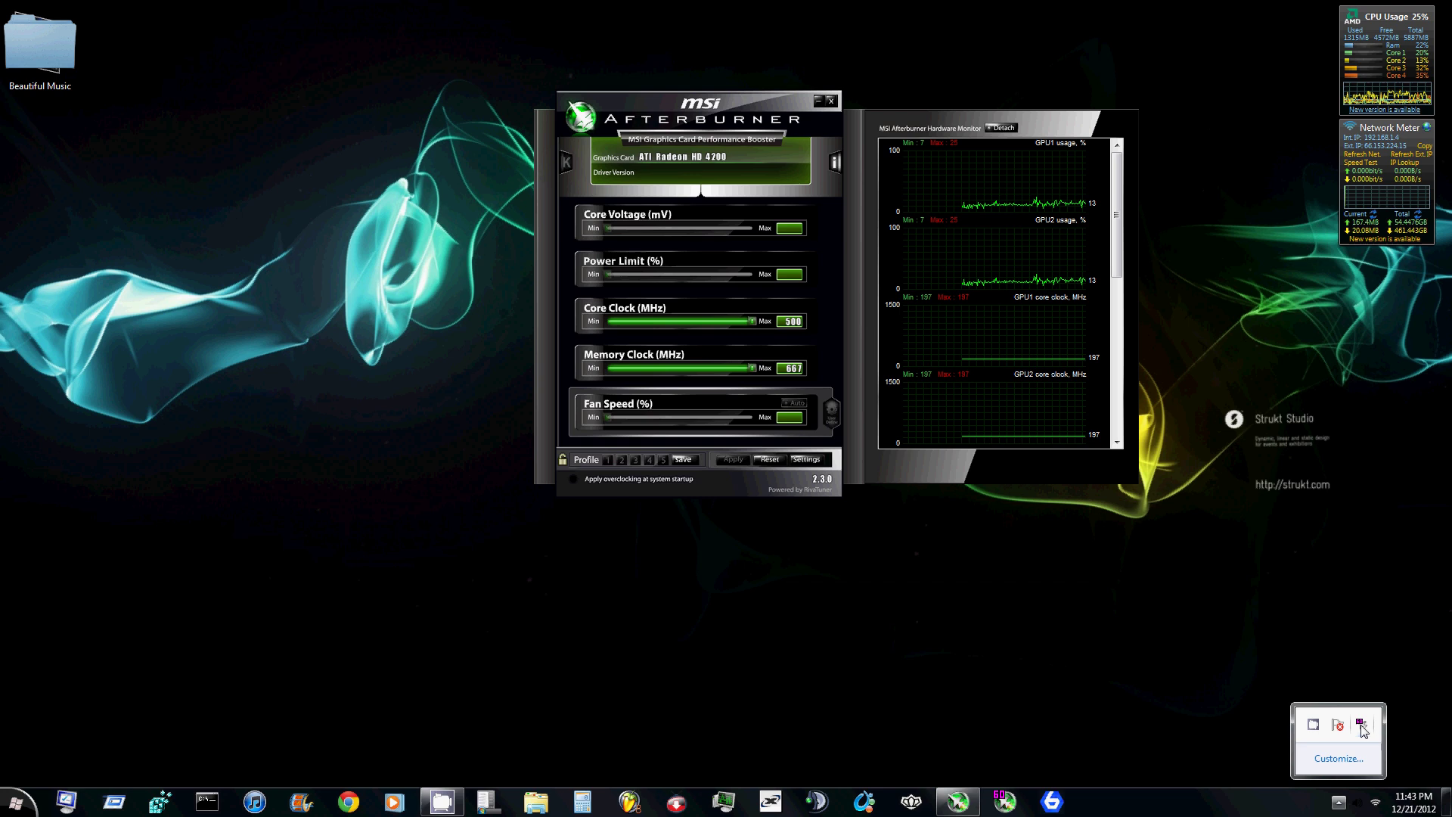
{"action": "right_click", "coordinate": [1362, 725]}
{"action": "left_click", "coordinate": [1384, 736]}
{"action": "left_click_drag", "start_coordinate": [1077, 226], "coordinate": [710, 368]}
{"action": "left_click_drag", "start_coordinate": [488, 280], "coordinate": [324, 130]}
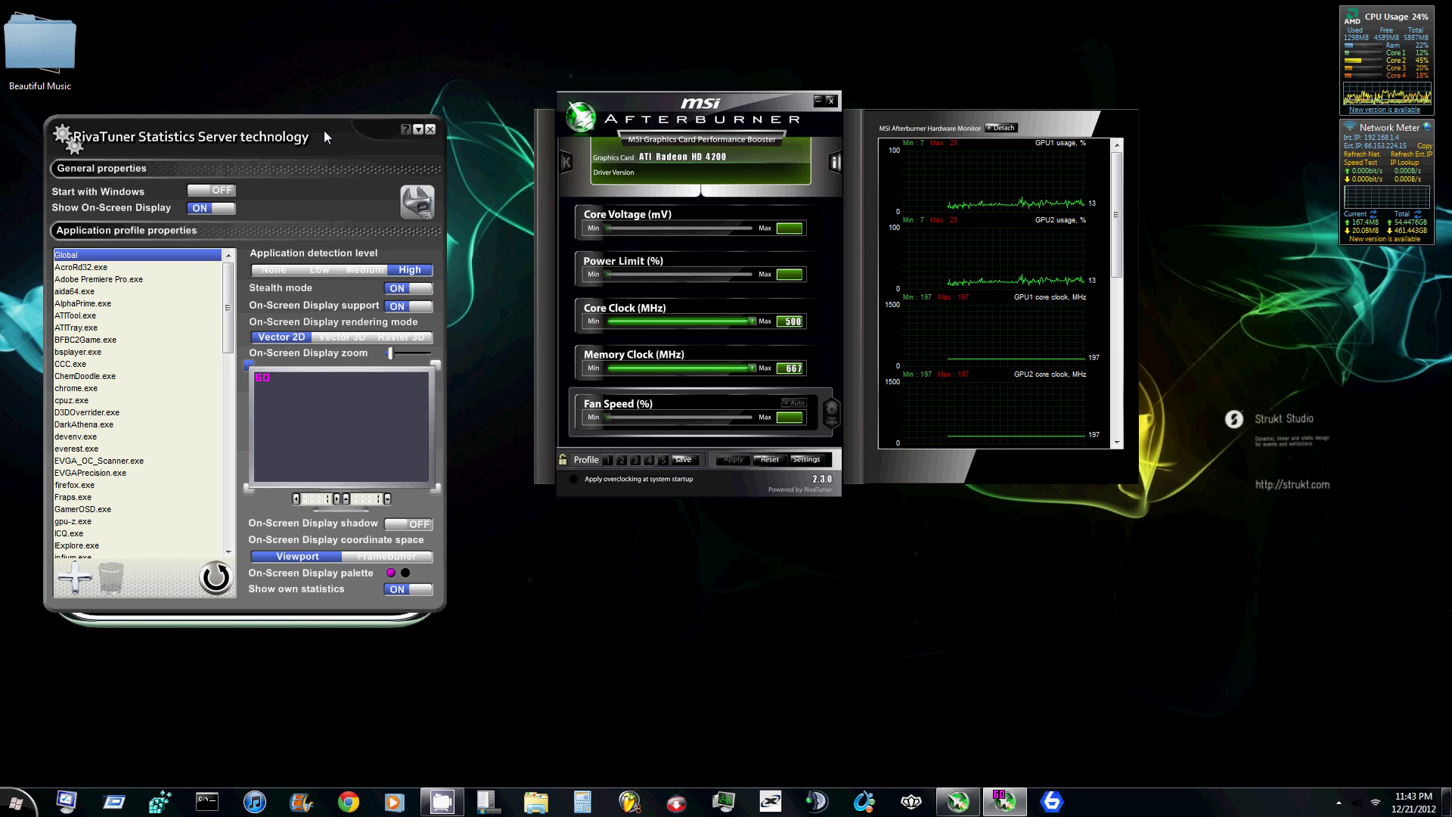
- Toggle detection level and On-Screen Display support, leaving detection at High and OSD on
{"action": "left_click", "coordinate": [273, 269]}
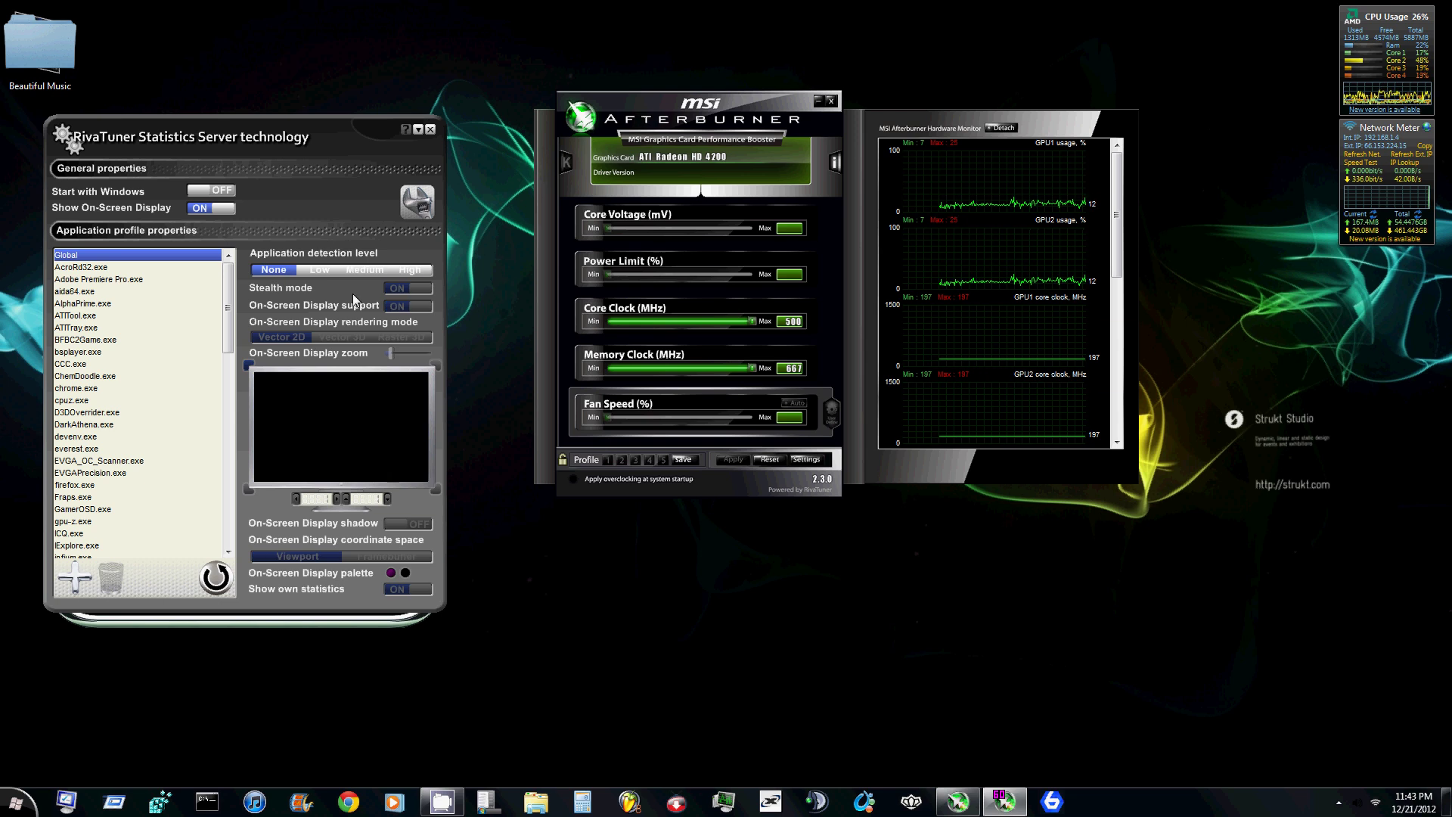
{"action": "left_click", "coordinate": [392, 270]}
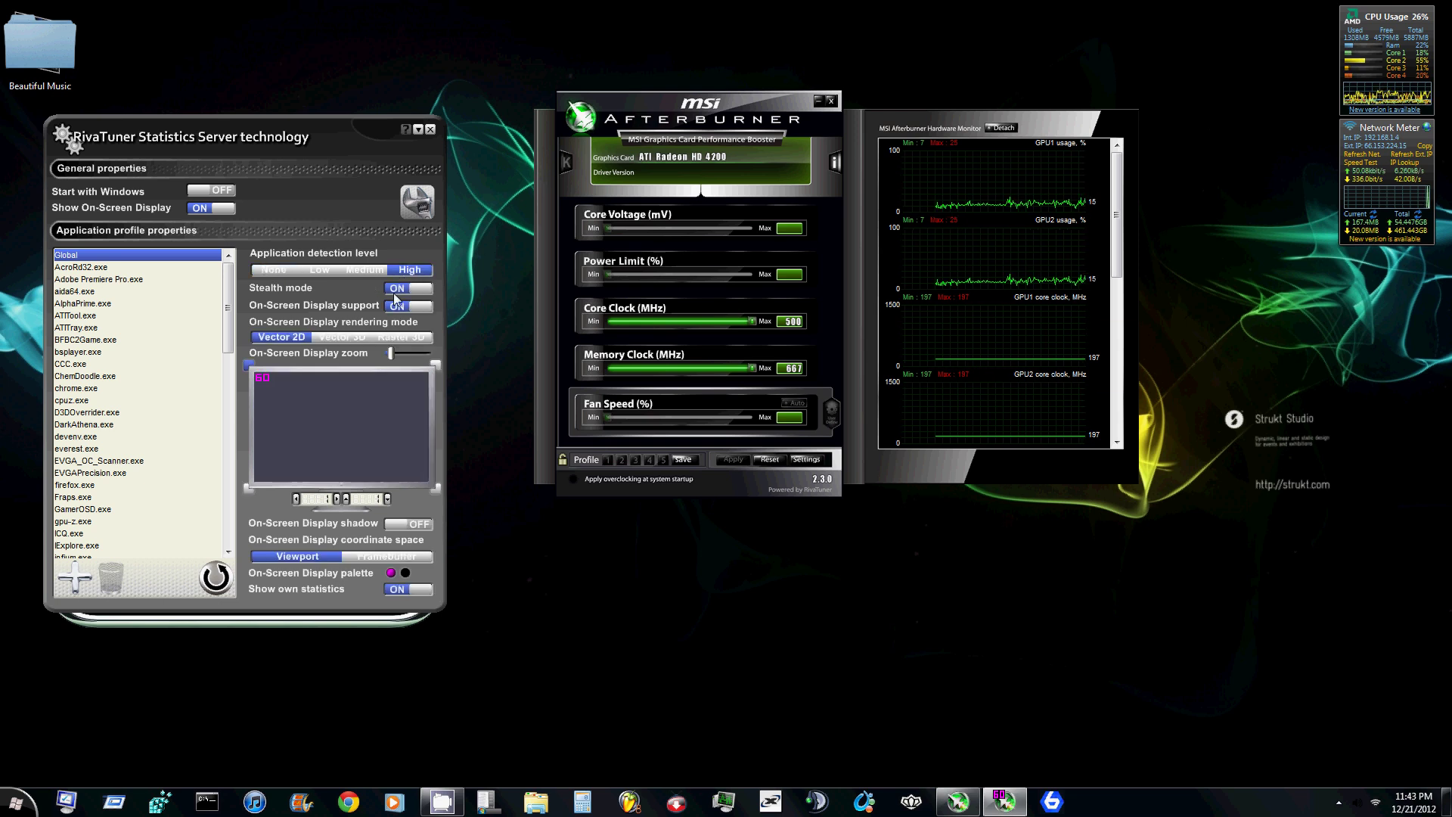
{"action": "left_click", "coordinate": [418, 306]}
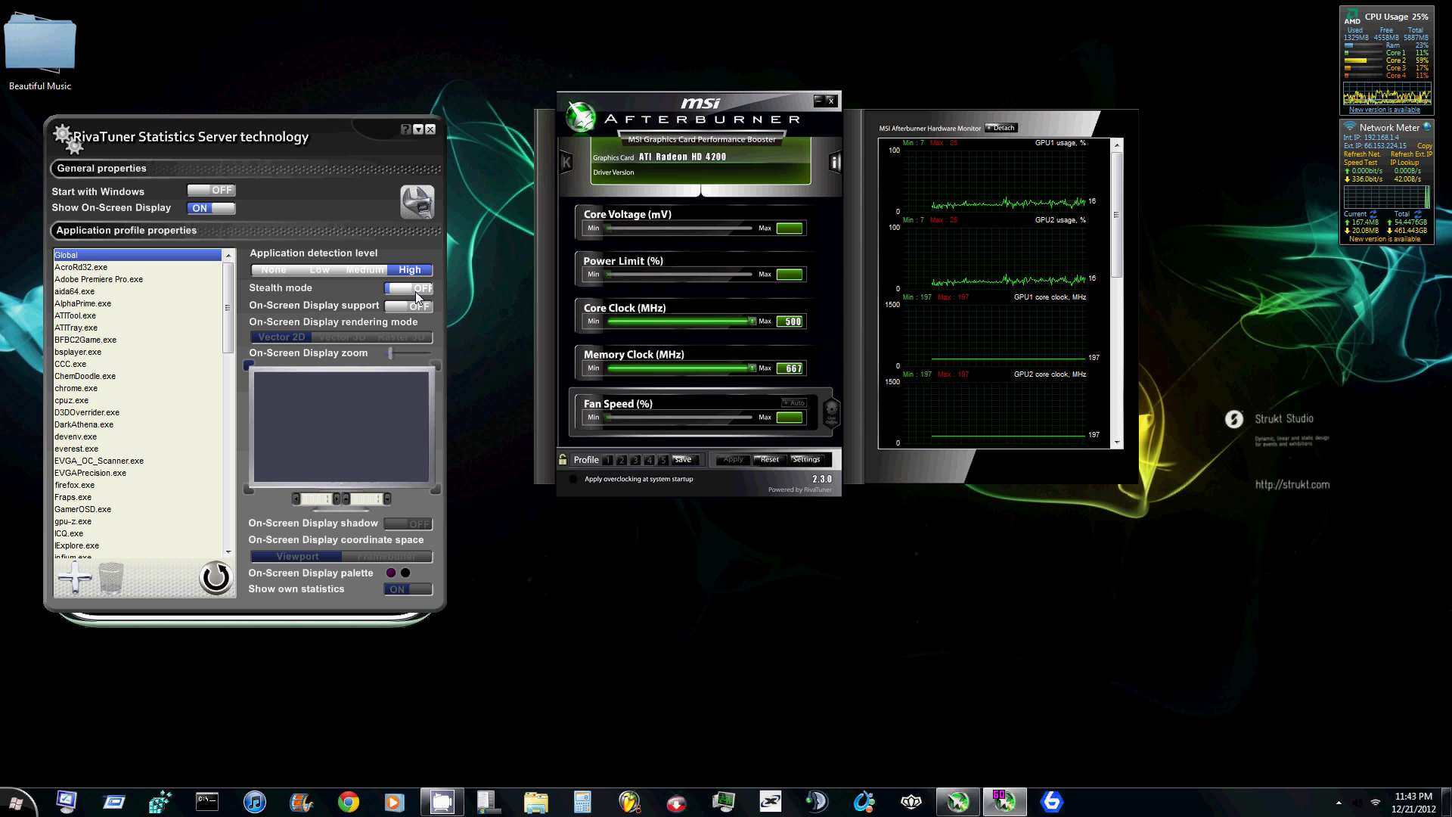
{"action": "left_click", "coordinate": [415, 309]}
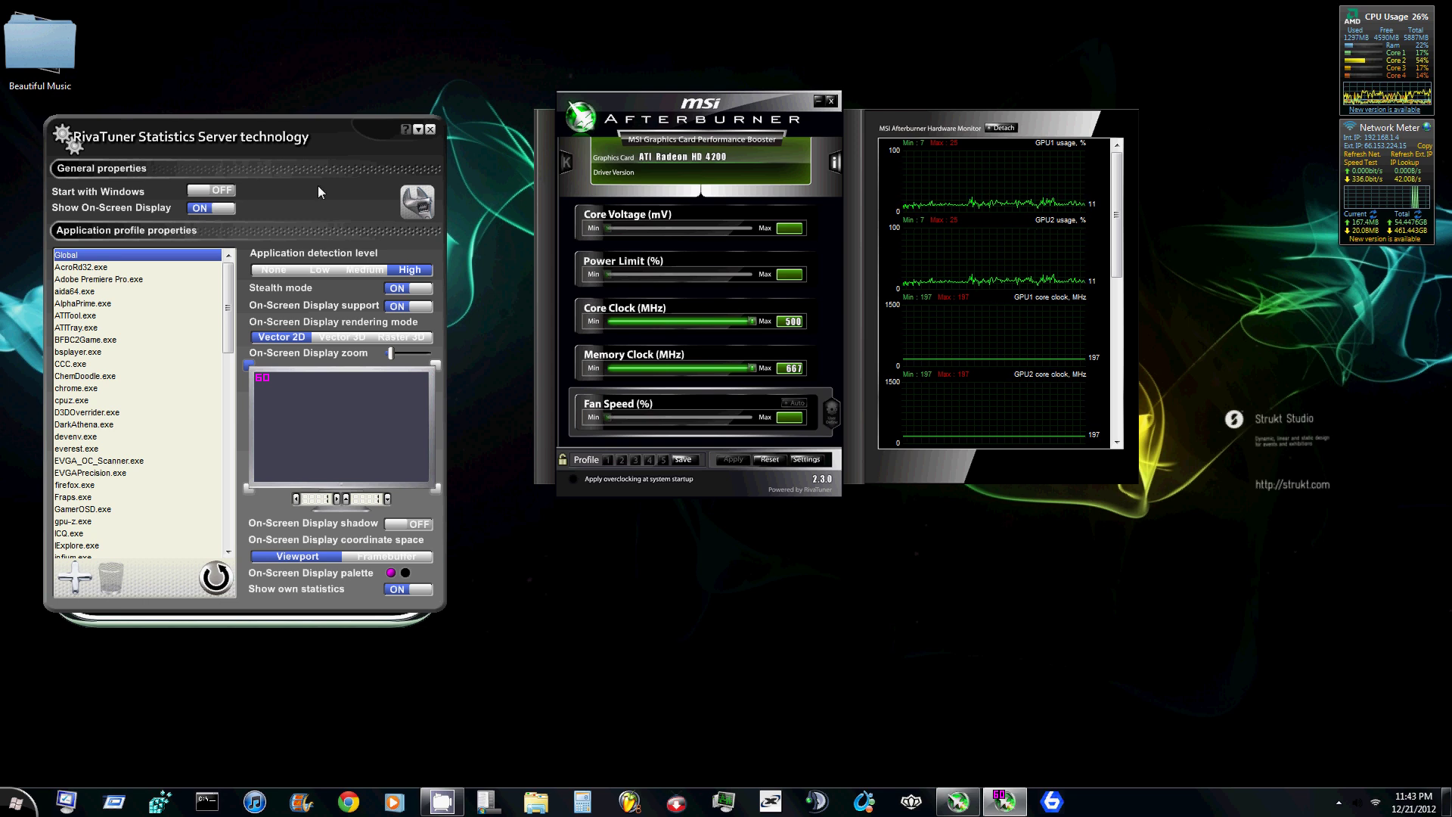
- Close RivaTuner and open Afterburner's Video capture settings (MJPG, 85% quality, 1/2 size, 30 FPS)
{"action": "left_click", "coordinate": [431, 129]}
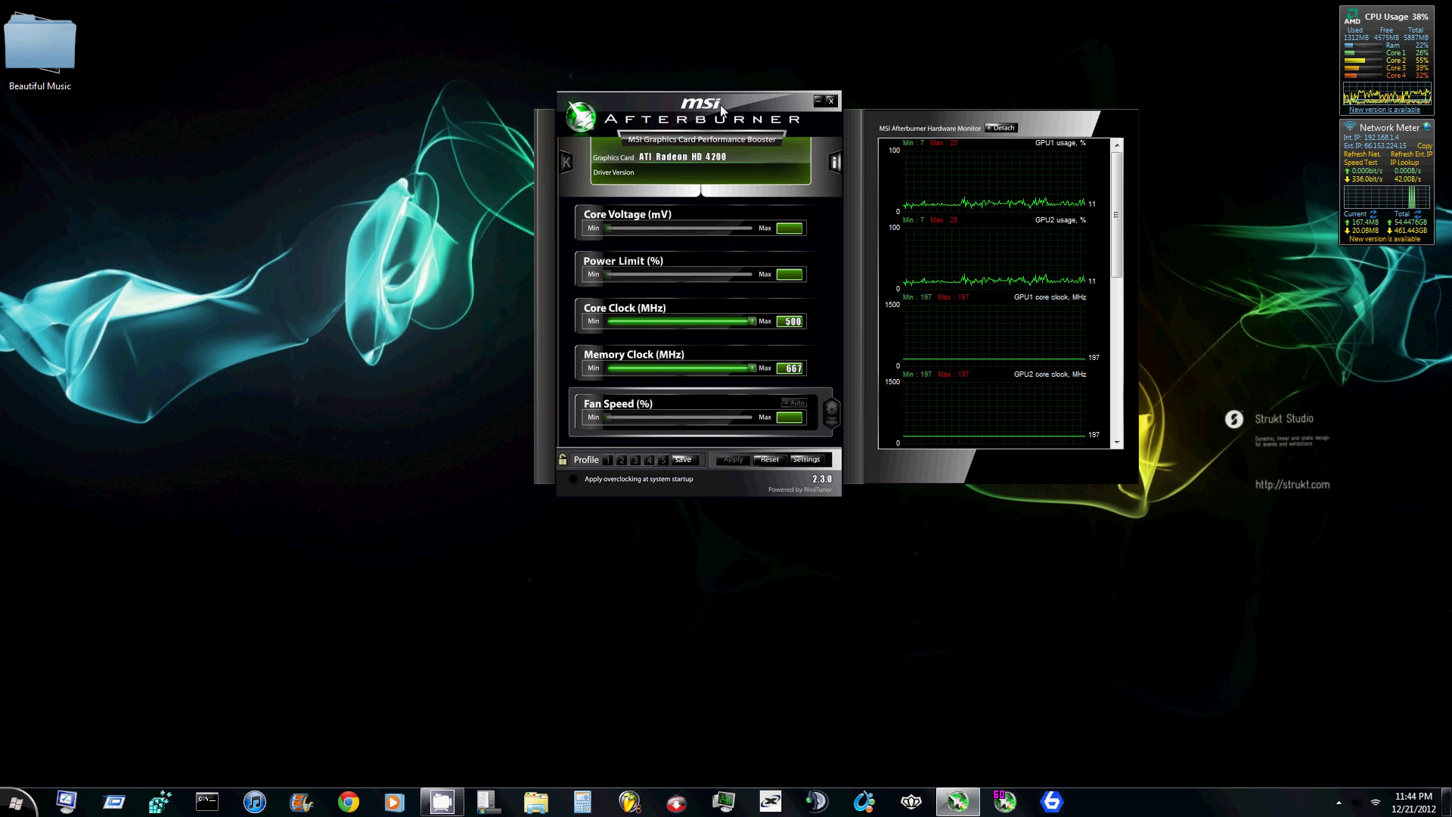
{"action": "left_click", "coordinate": [808, 460]}
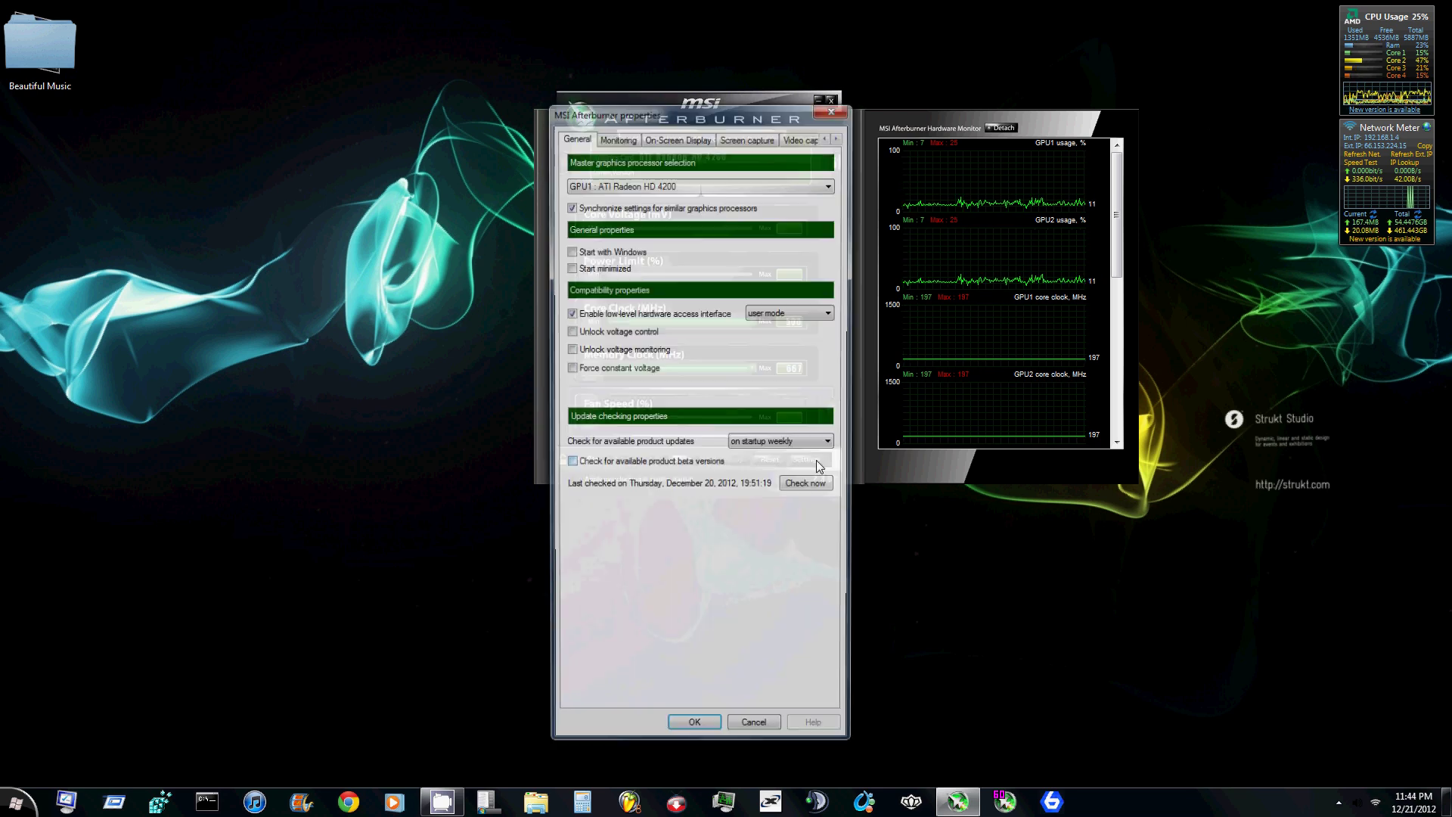
{"action": "left_click", "coordinate": [802, 137]}
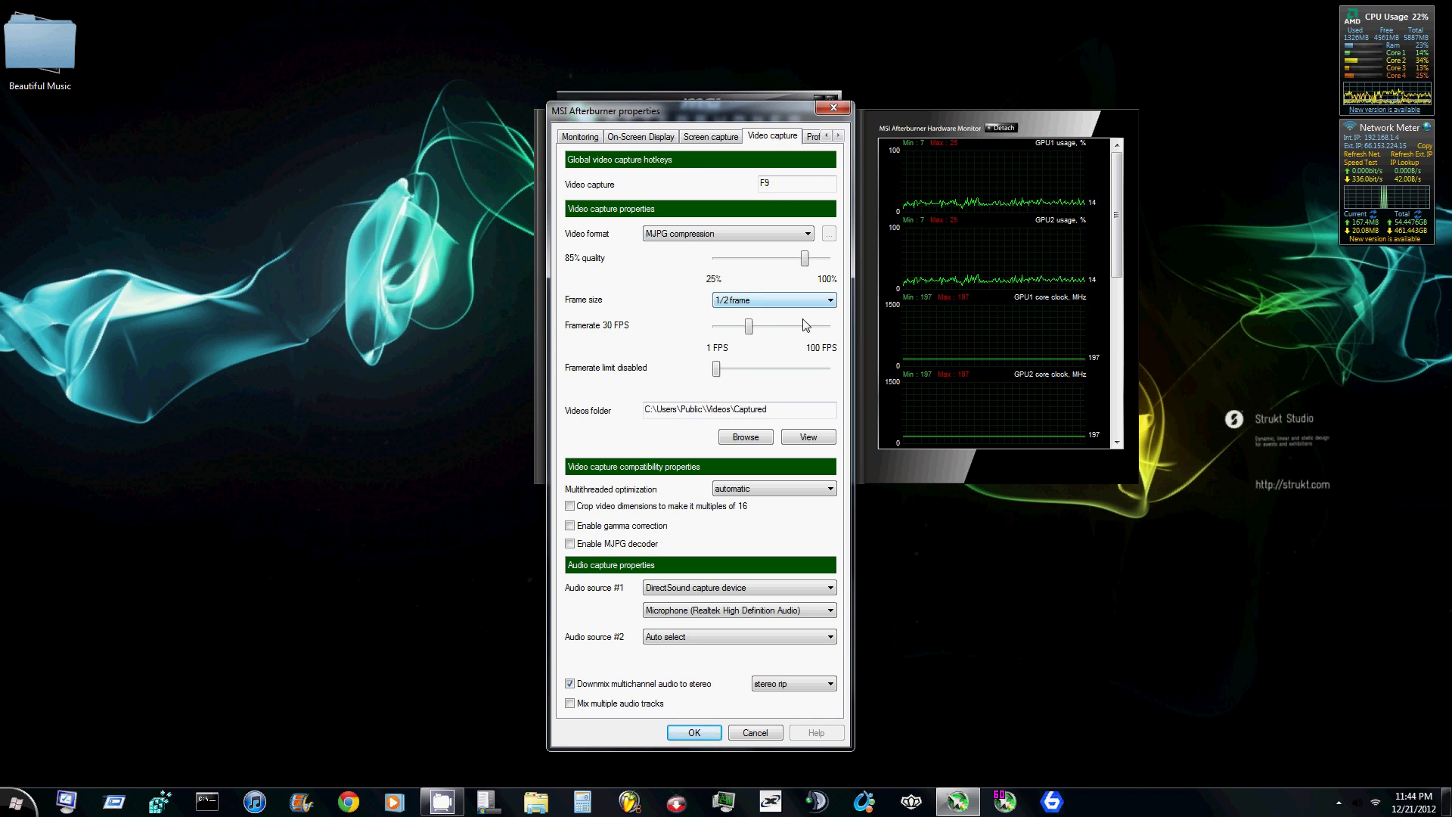
{"action": "mouse_move", "coordinate": [787, 367]}
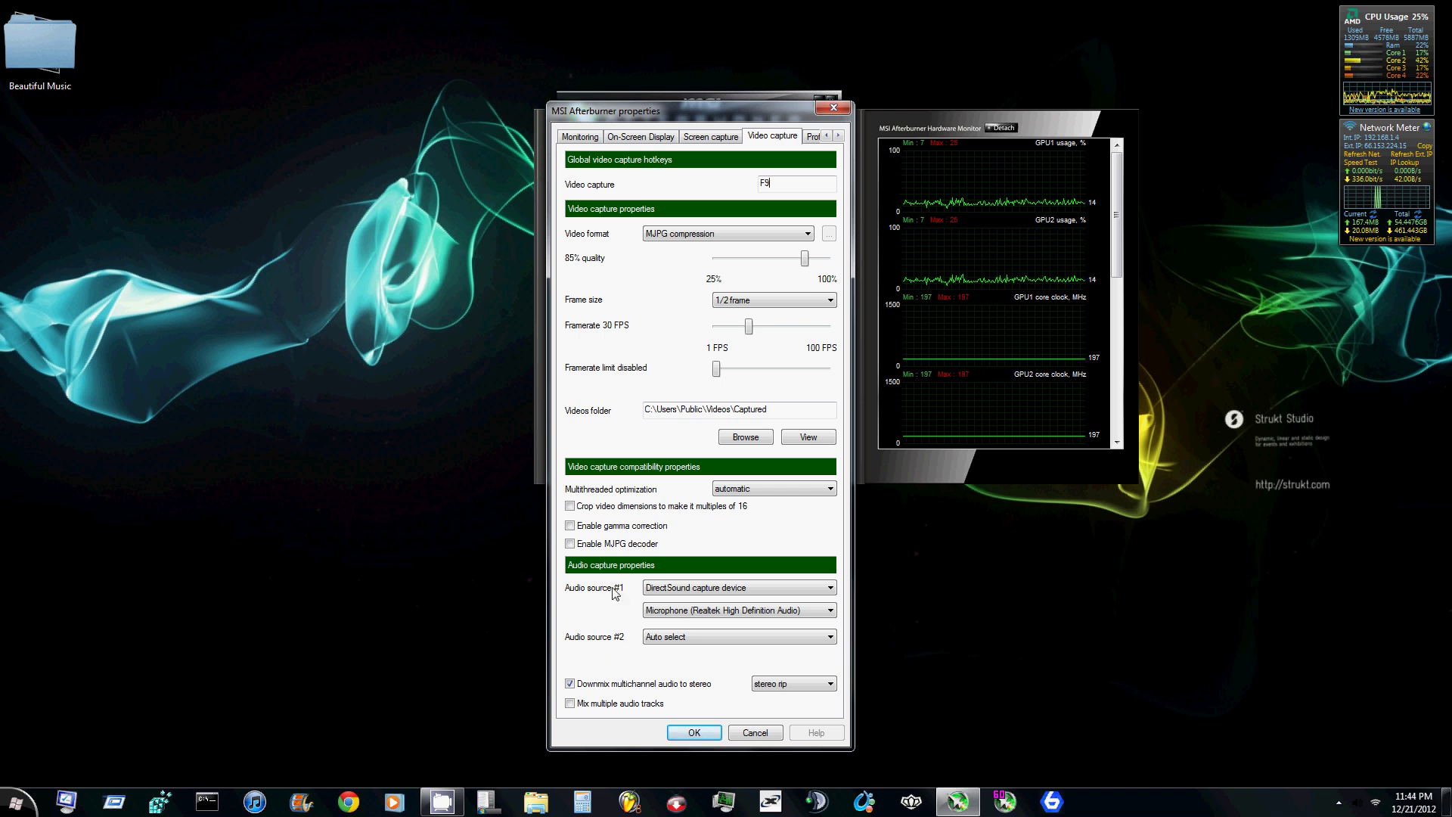
- Set audio source #1 to DirectSound capture device using Microphone (Realtek High Definition Audio), and save
{"action": "left_click", "coordinate": [825, 594]}
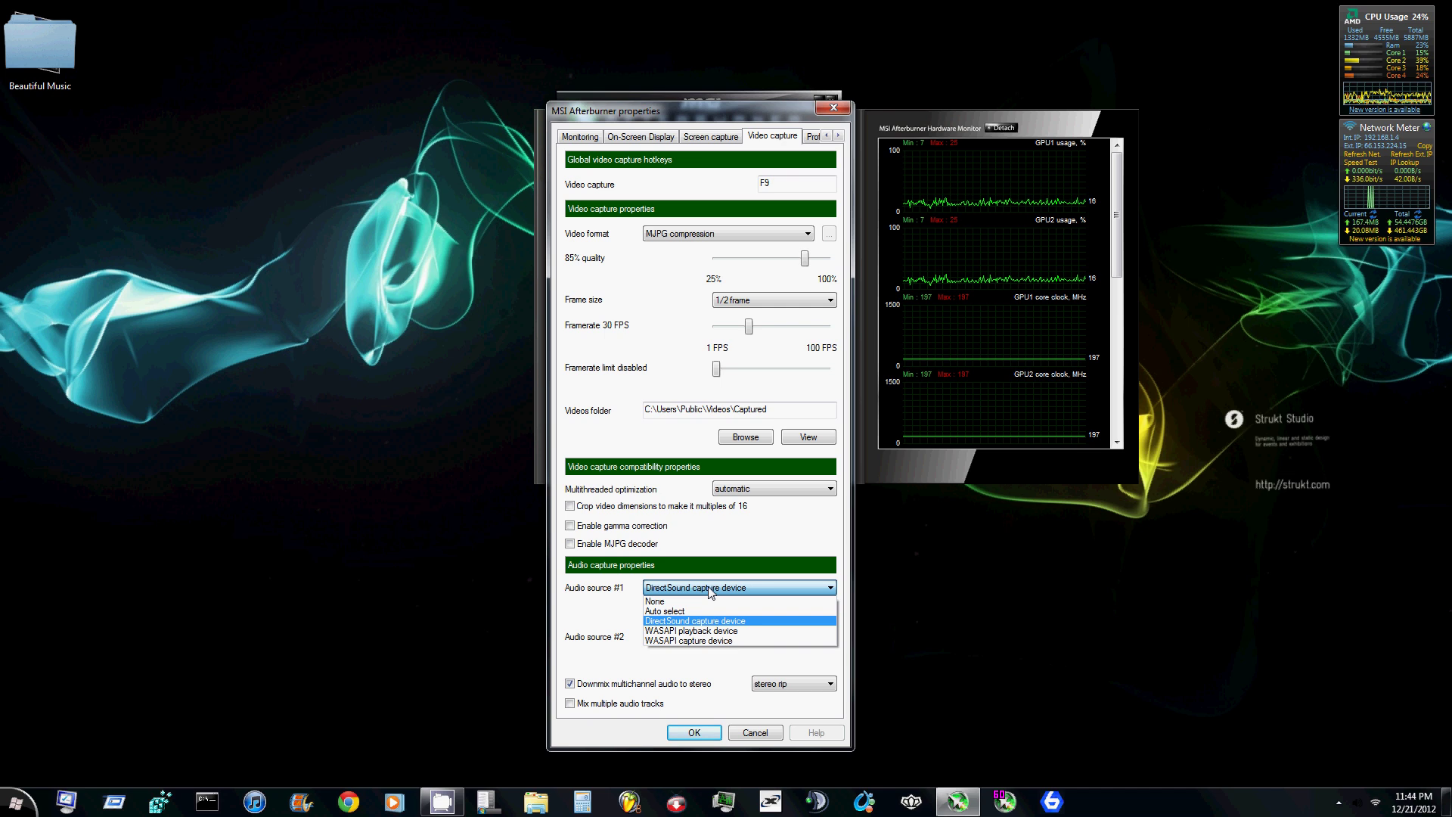
{"action": "left_click", "coordinate": [599, 597]}
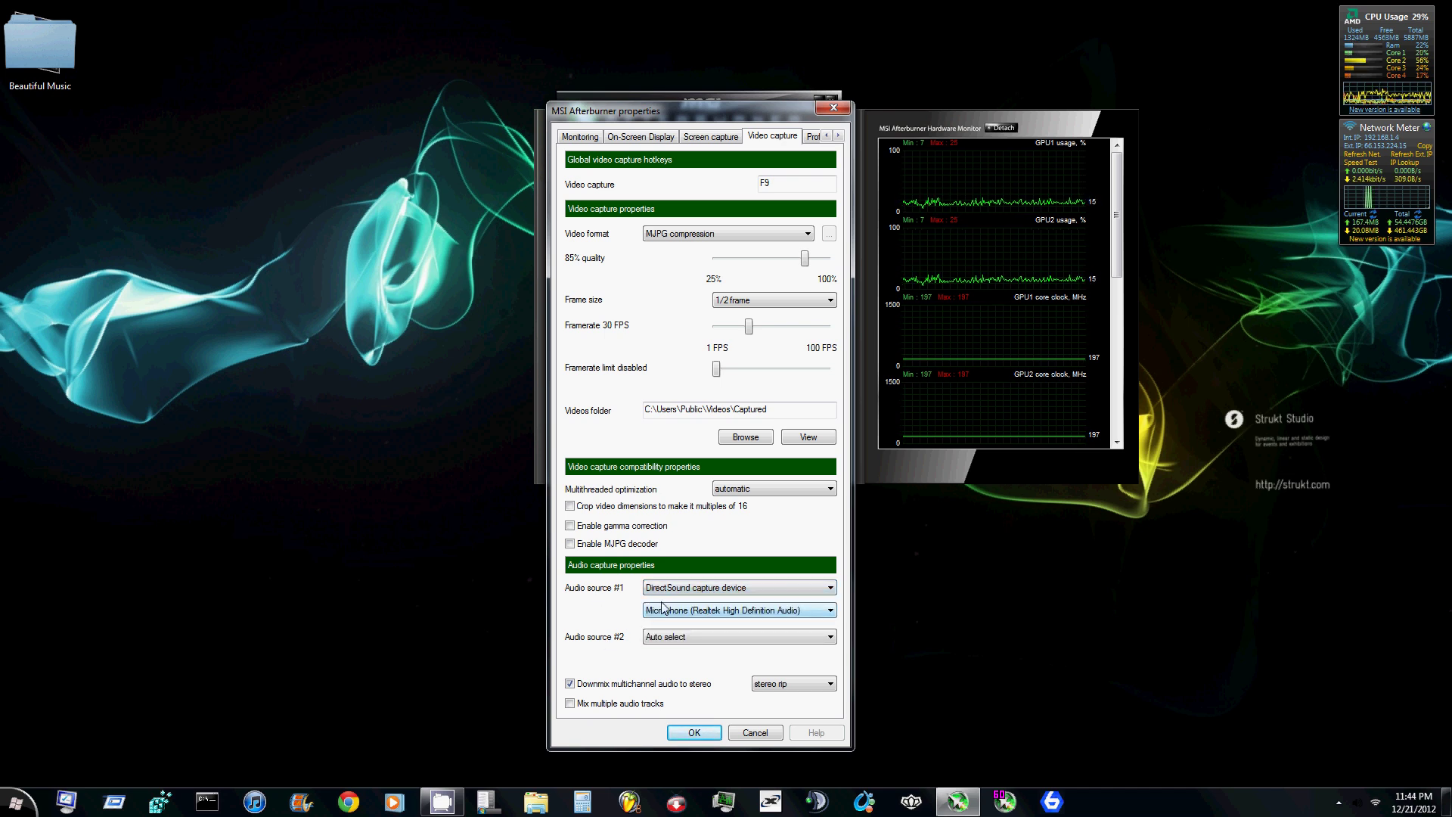
{"action": "left_click", "coordinate": [787, 589]}
{"action": "left_click", "coordinate": [658, 599]}
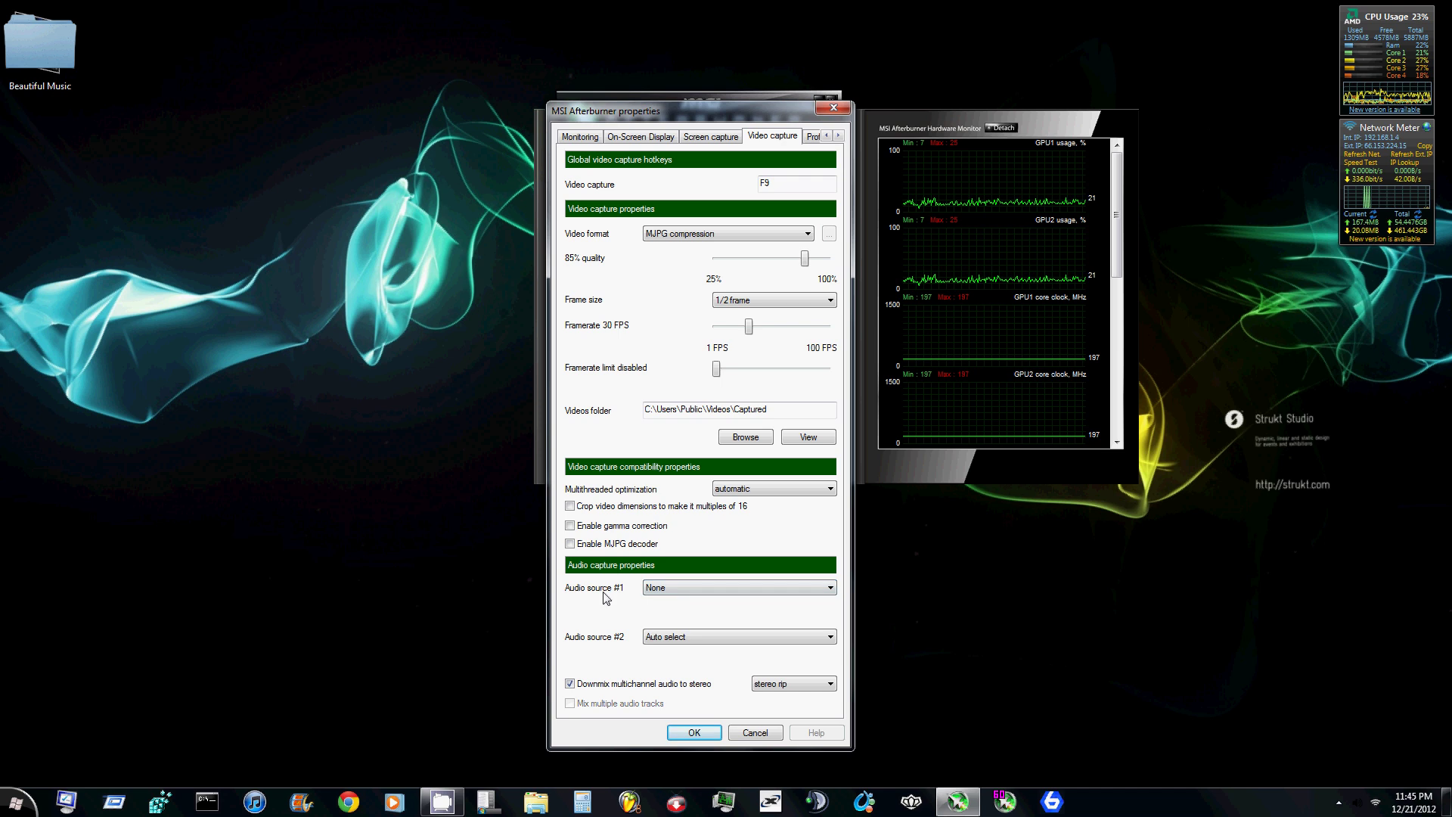
{"action": "left_click", "coordinate": [766, 588]}
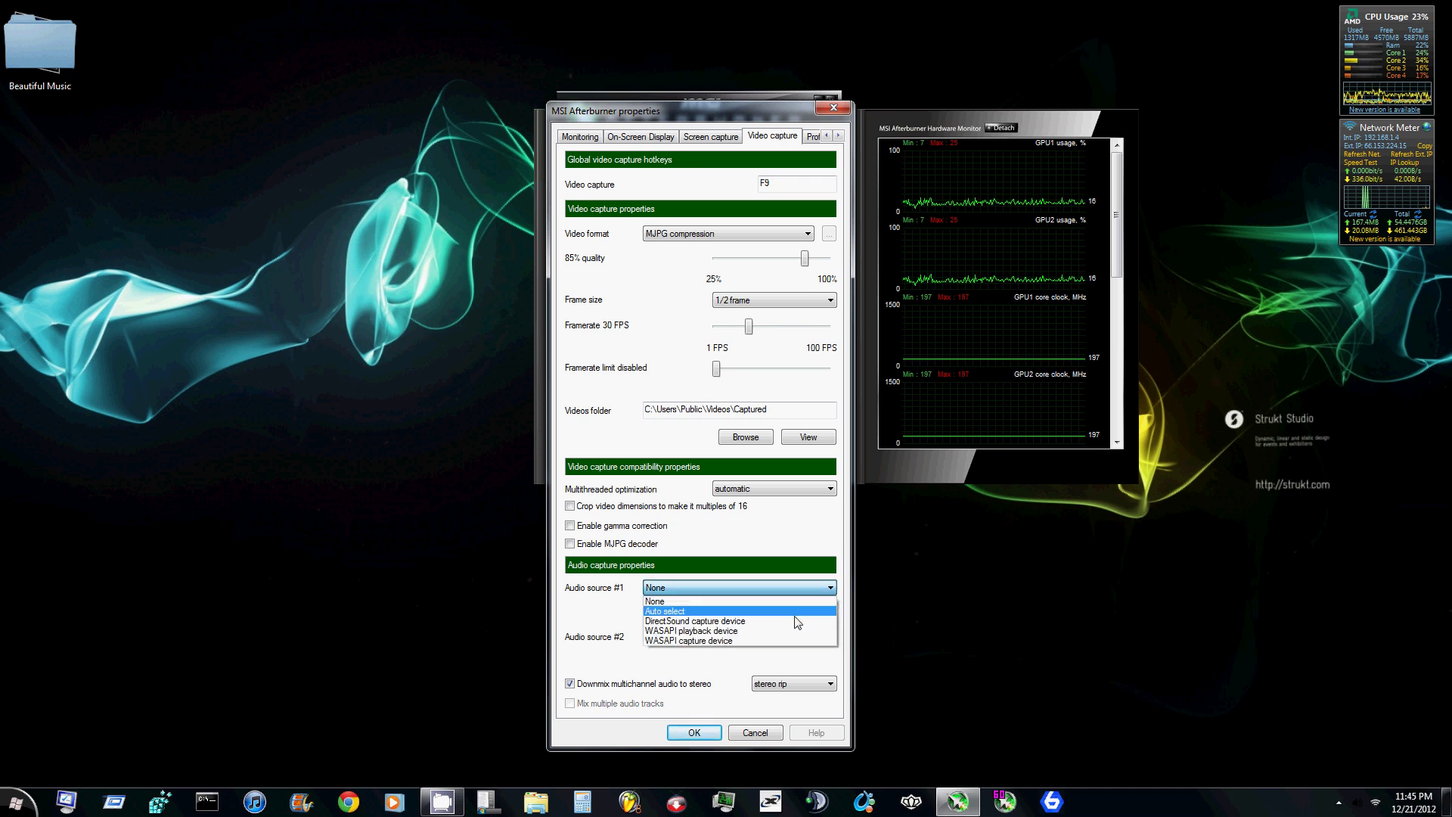
{"action": "left_click", "coordinate": [798, 621]}
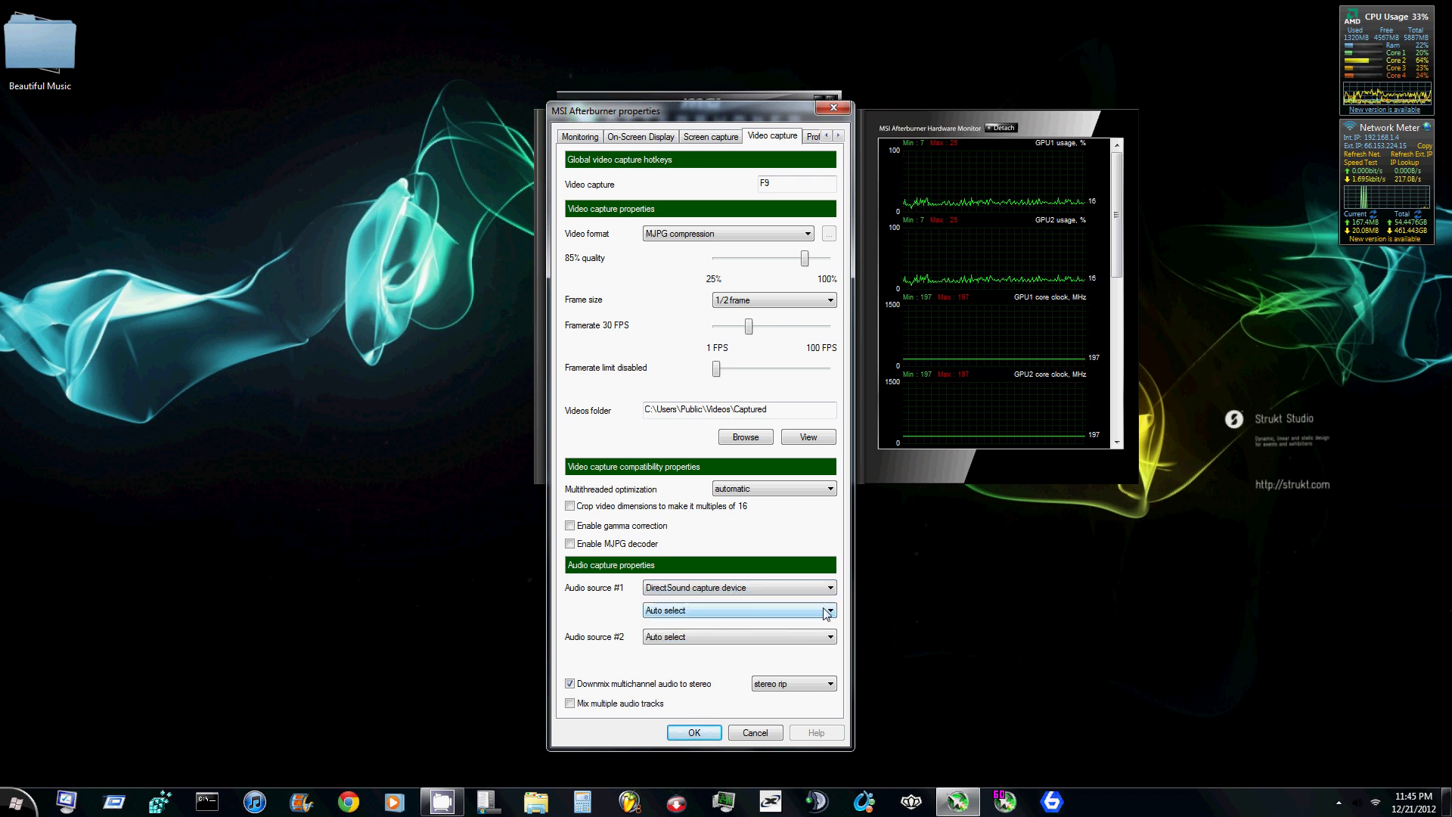
{"action": "left_click", "coordinate": [826, 611]}
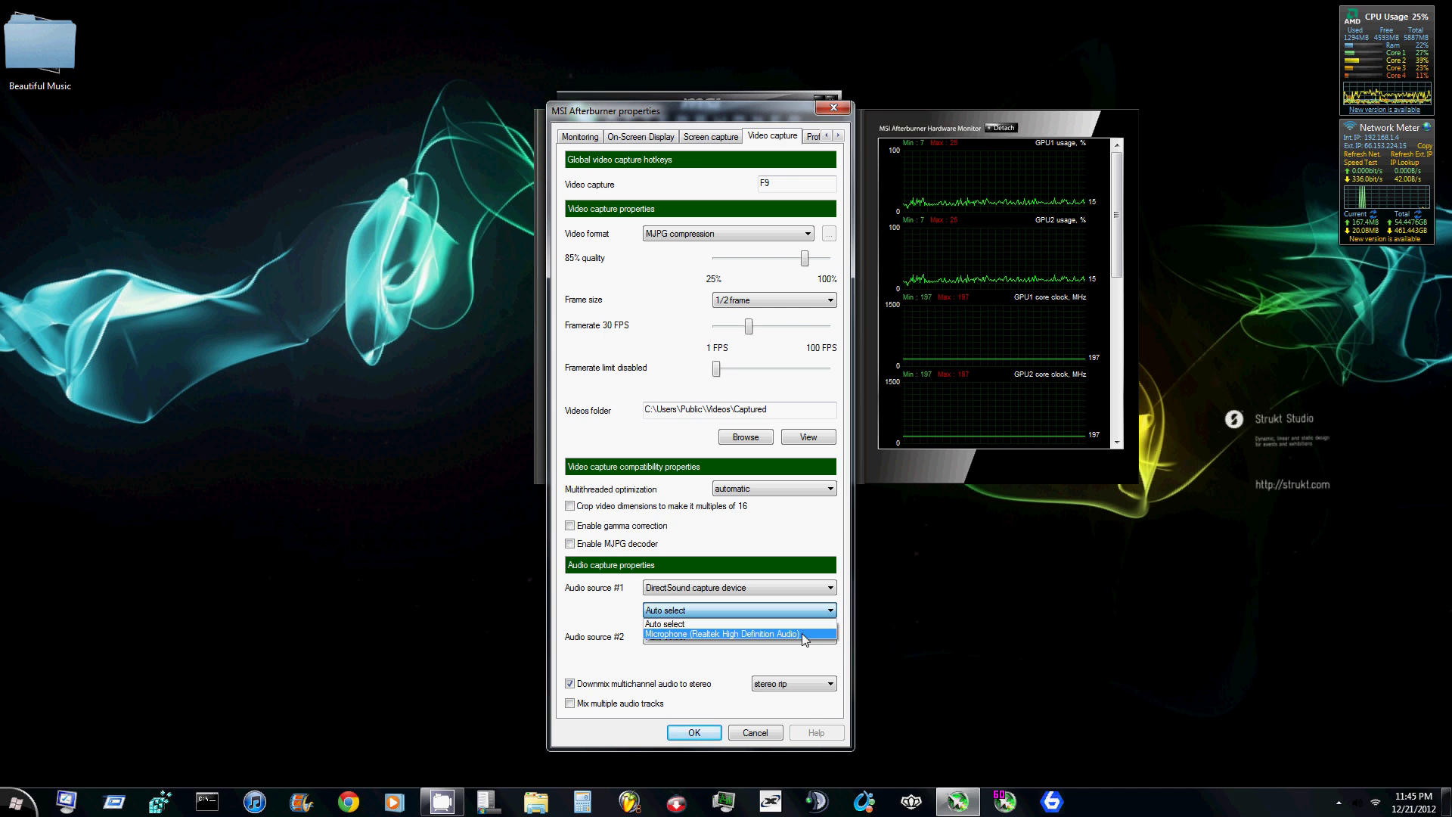
{"action": "left_click", "coordinate": [802, 633]}
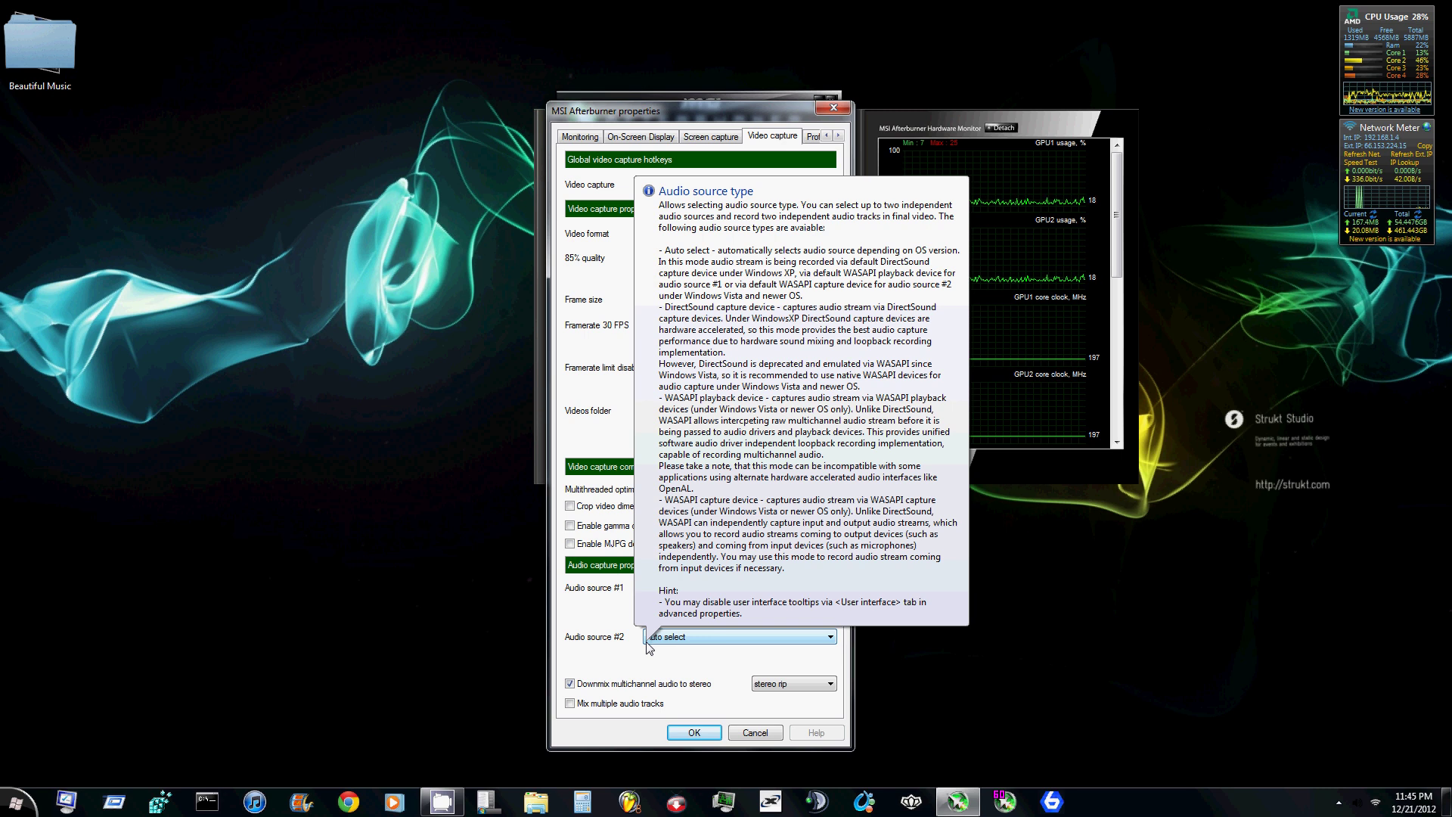
{"action": "left_click", "coordinate": [707, 735]}
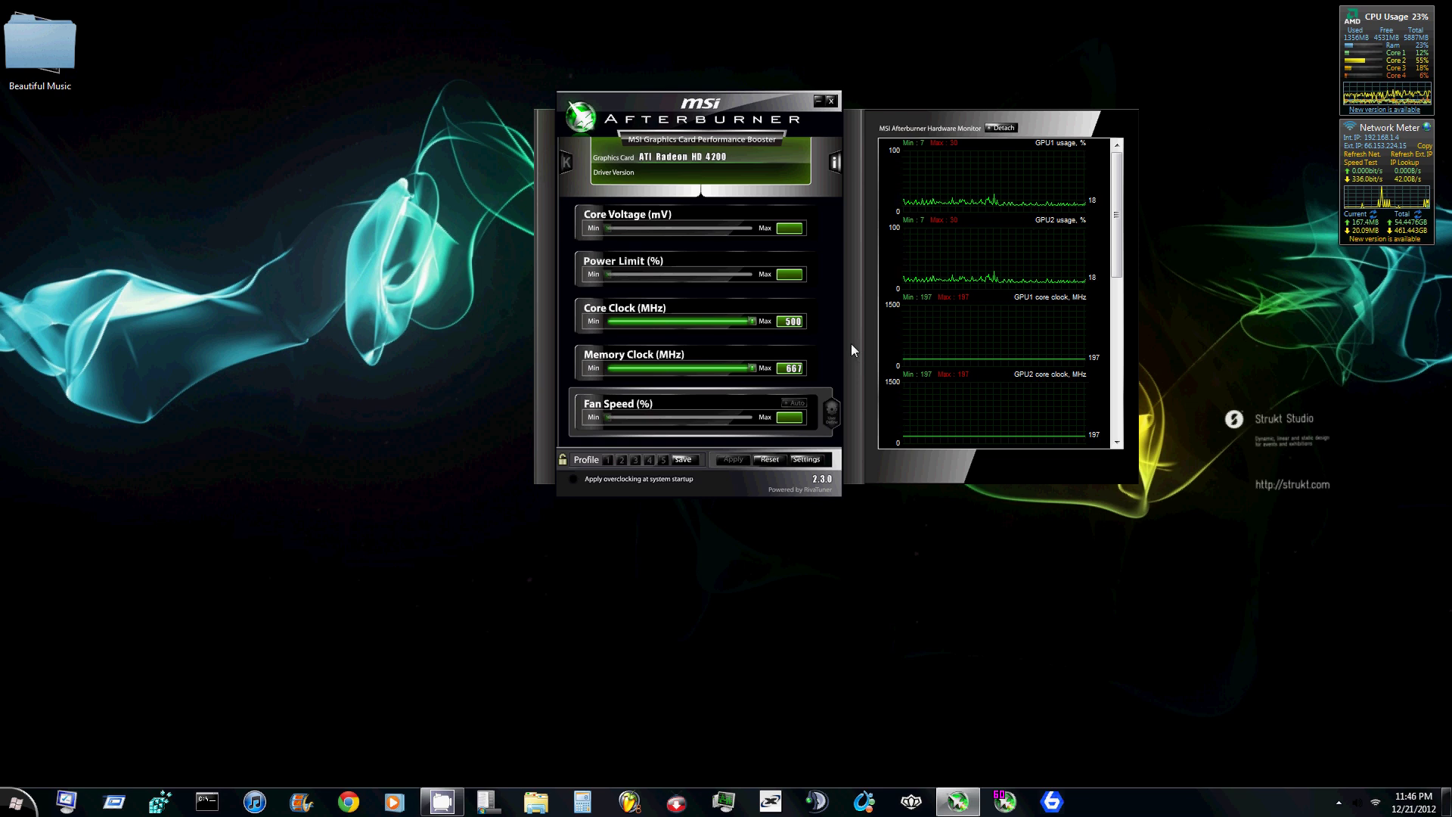
- Minimize Afterburner and bring up CamStudio's recording options from the notification area
{"action": "left_click", "coordinate": [817, 101]}
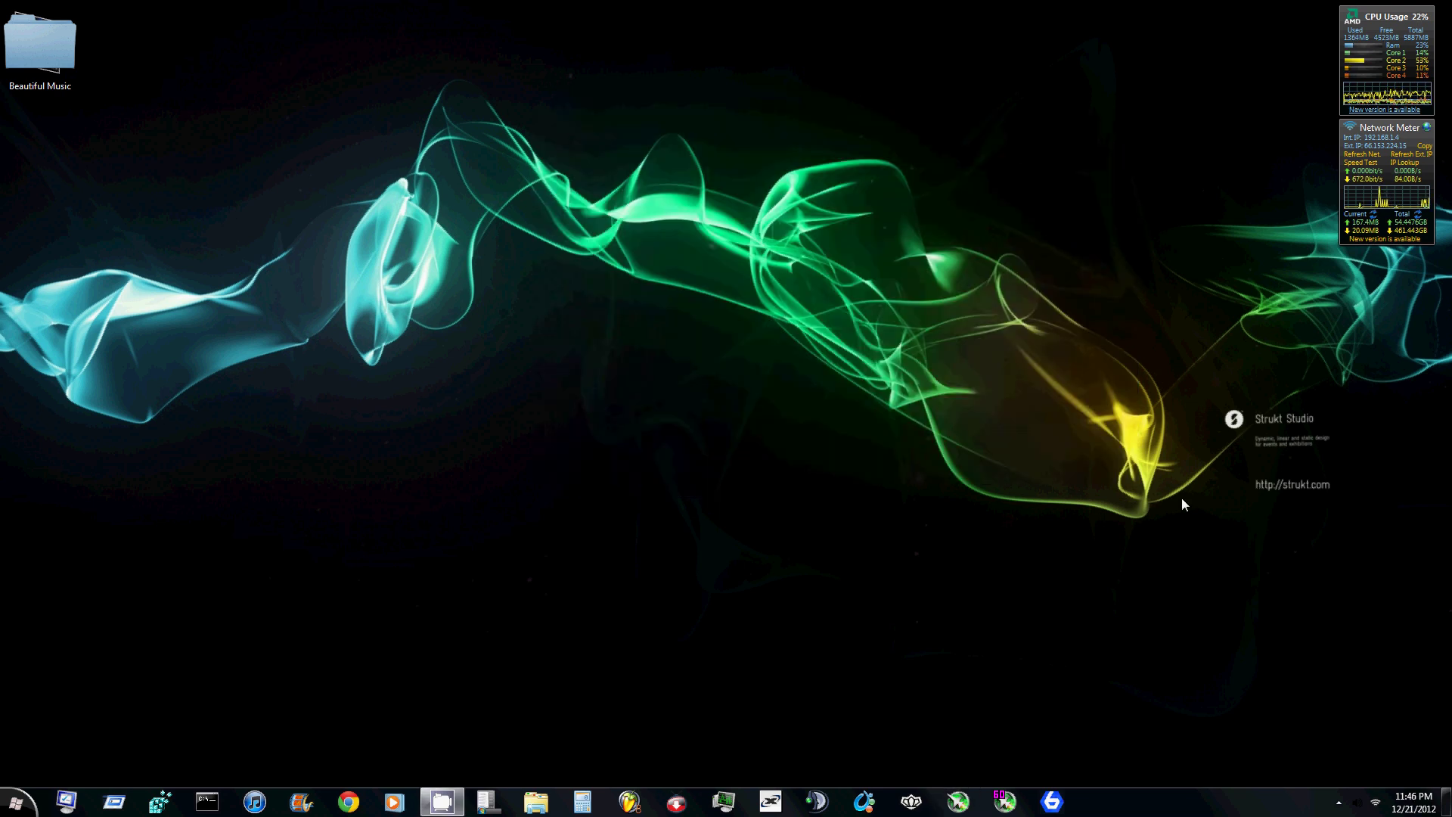
{"action": "left_click", "coordinate": [1339, 802]}
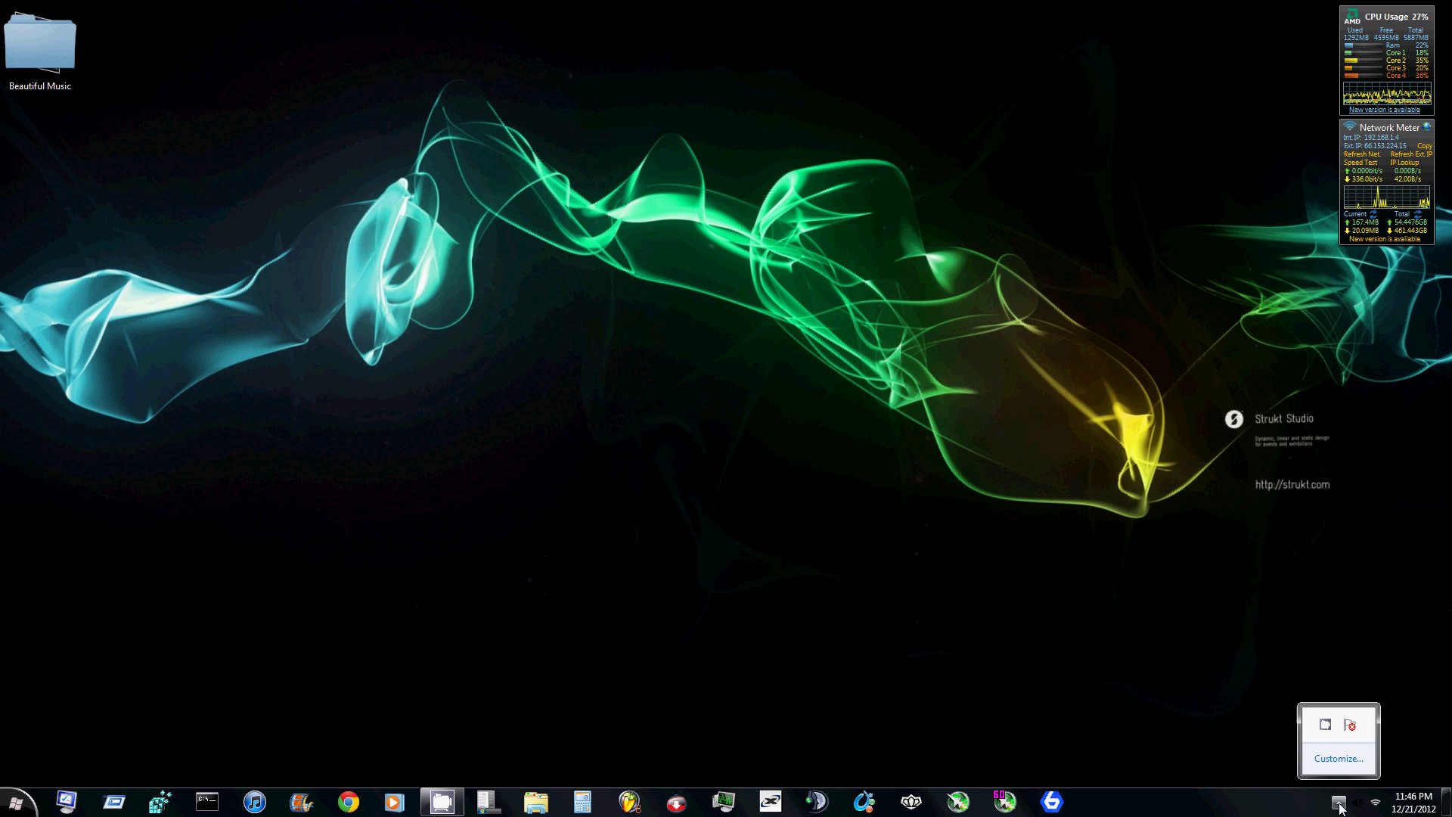
{"action": "right_click", "coordinate": [1325, 727]}
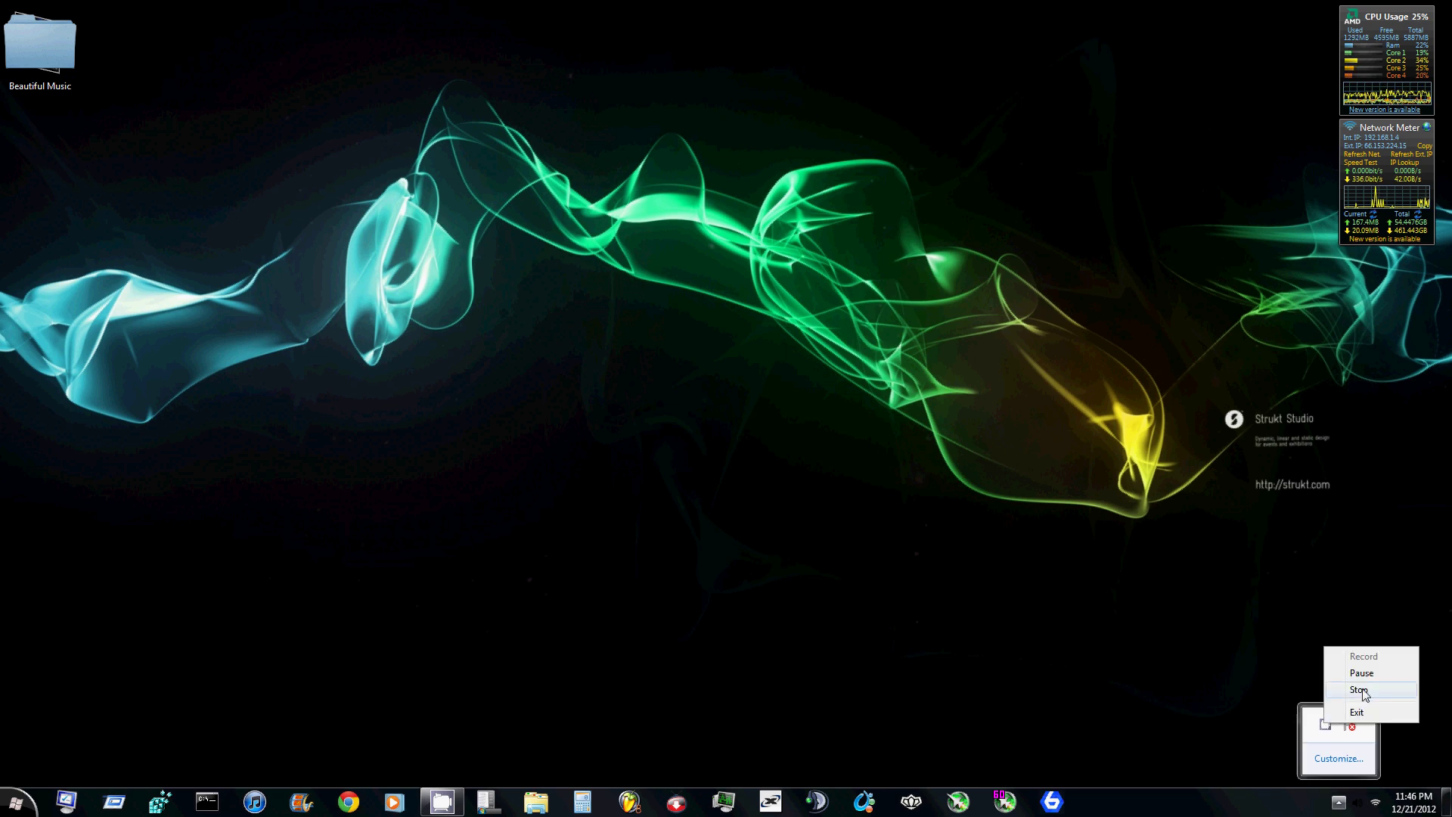